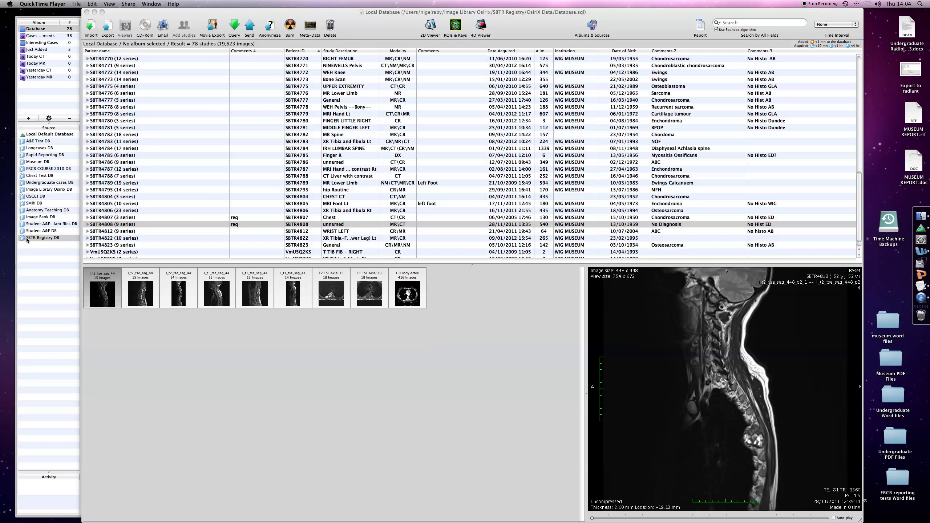
Switch to the SBTR Registry database and preview the SBTR4807 chest study
click(29, 238)
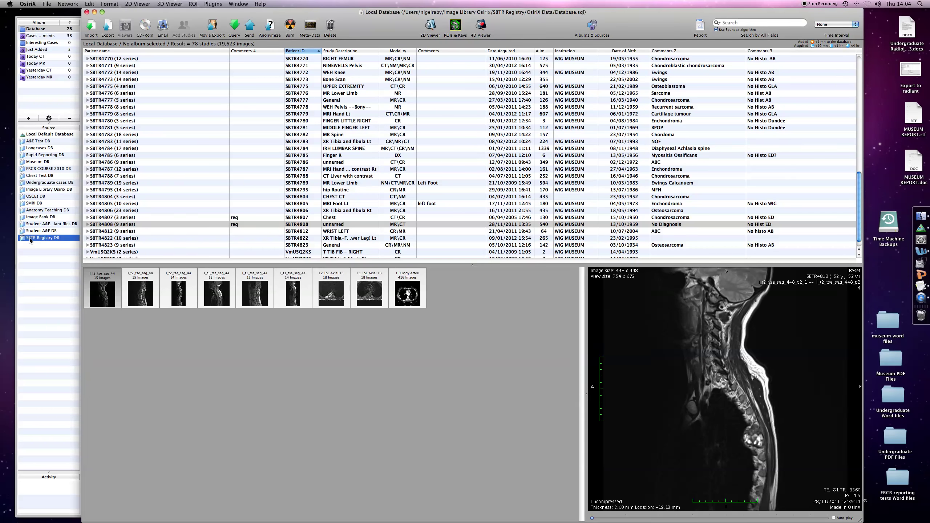
click(175, 217)
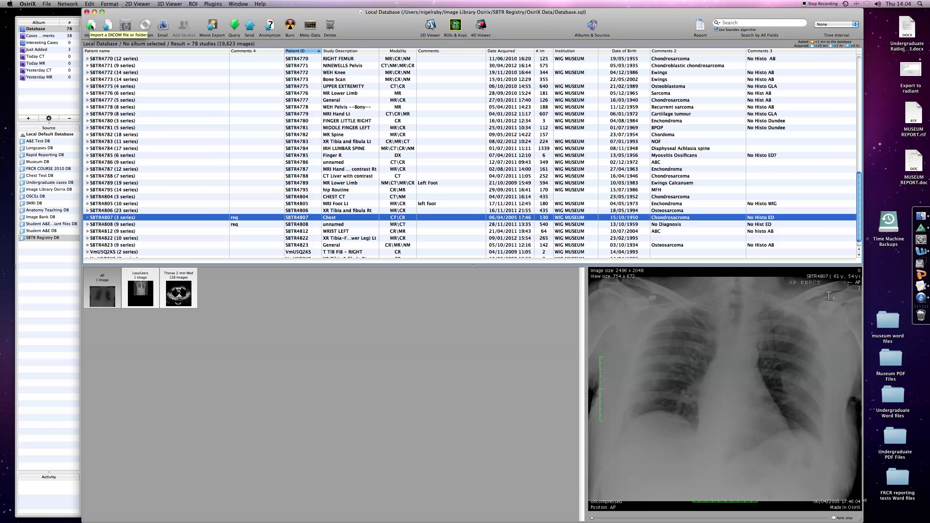
Import all four study folders, CALCANEUM included, from the patient's folder on the LEXAR drive
click(90, 26)
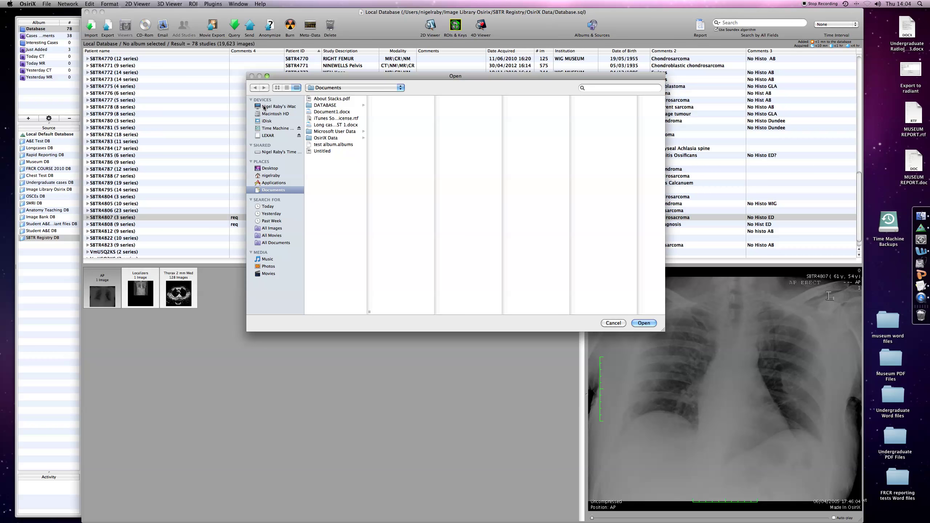
click(264, 106)
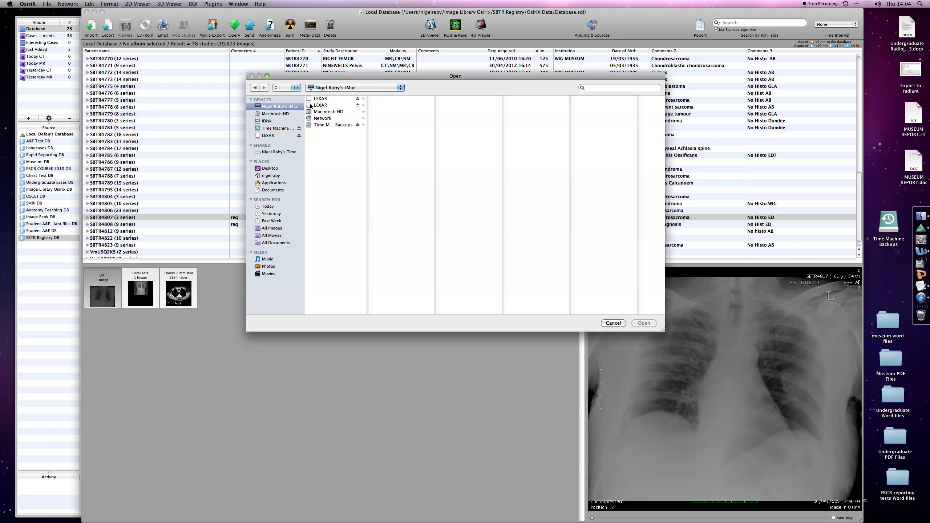
click(310, 105)
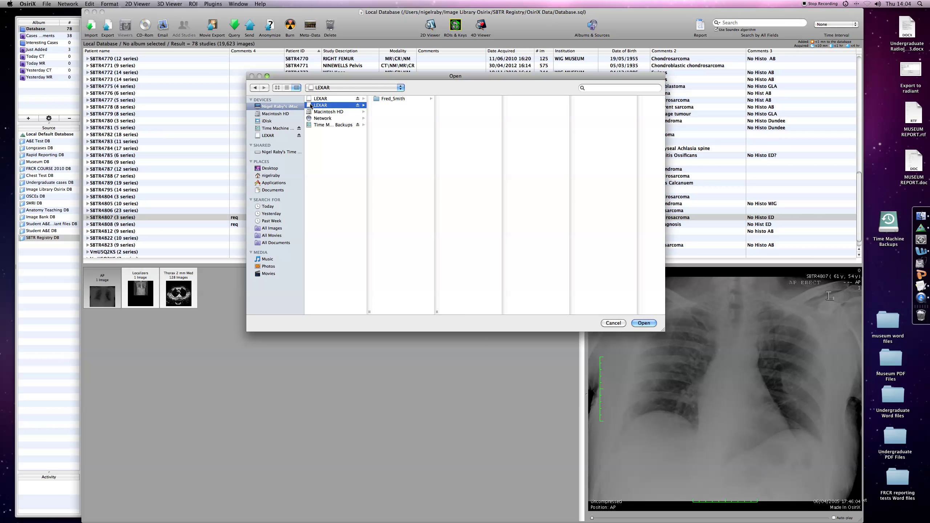
click(377, 101)
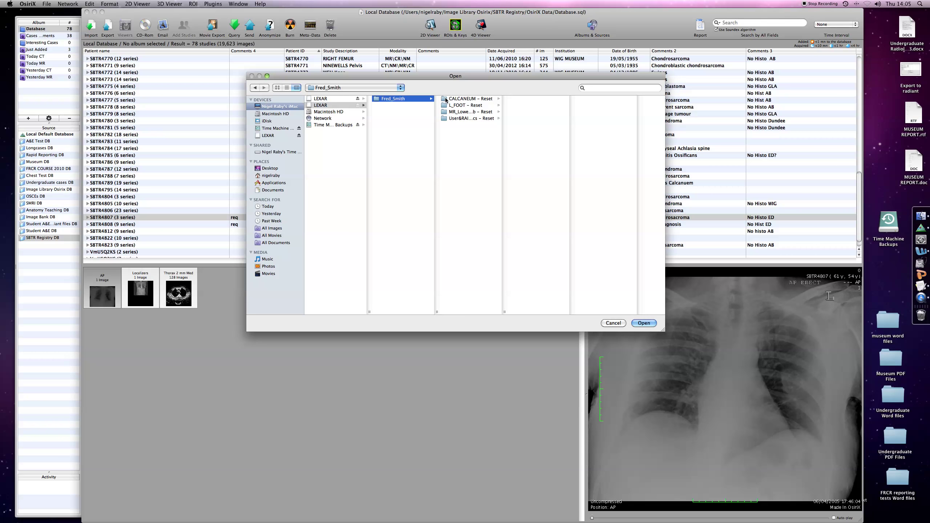
click(447, 100)
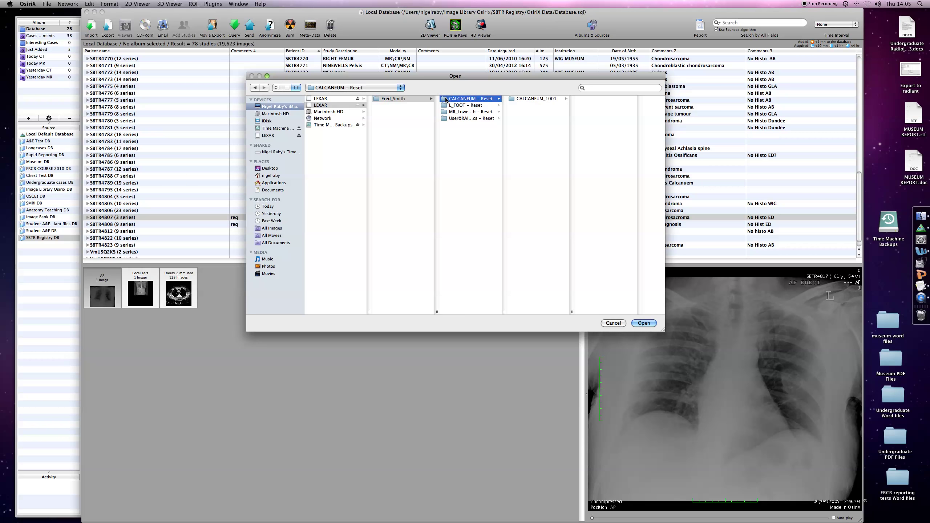
shift+click(446, 119)
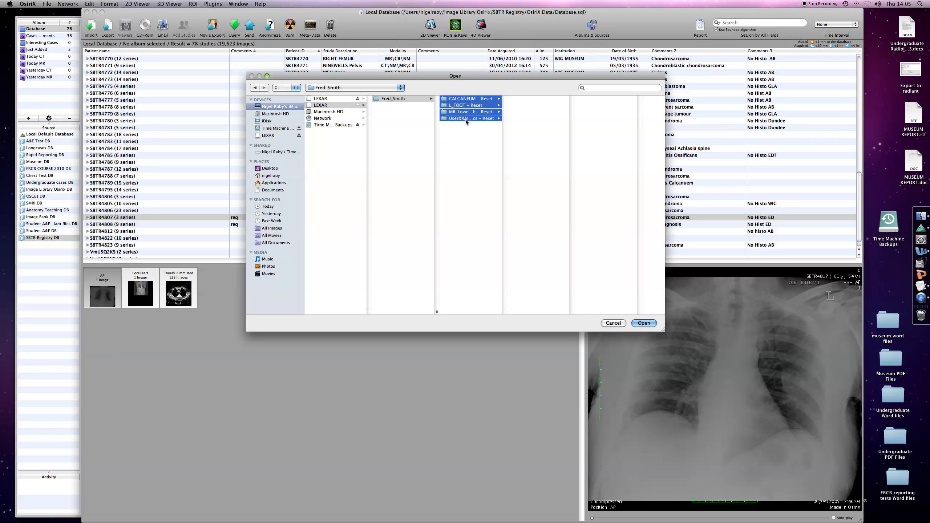
click(645, 323)
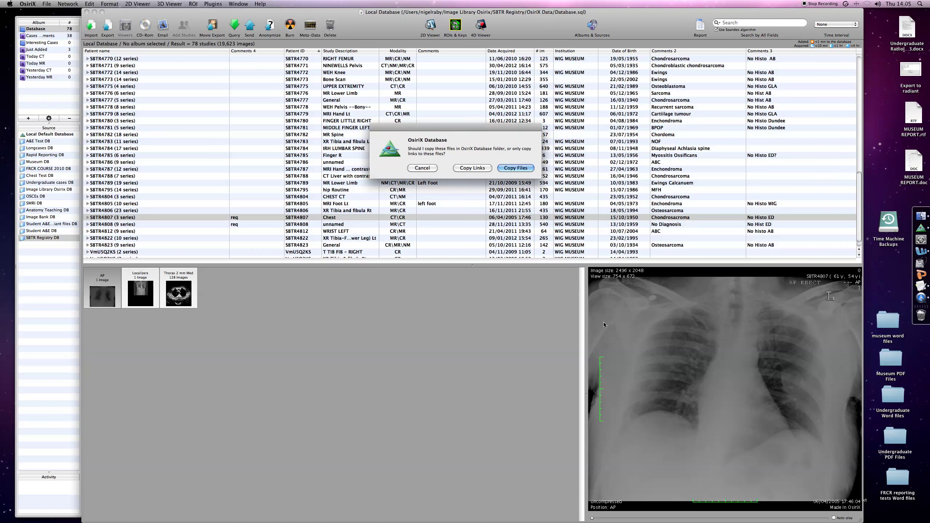
Copy the four imported studies into the database and select the L FOOT study
click(522, 168)
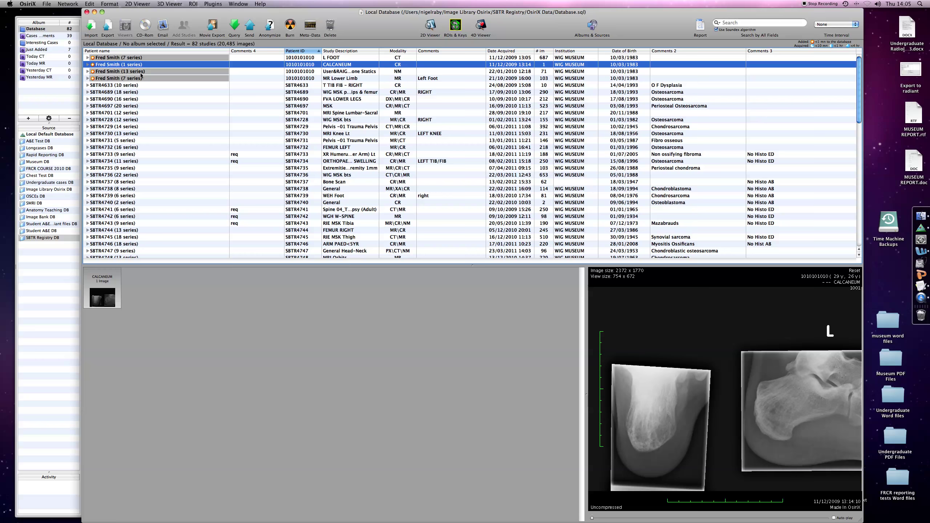
click(223, 57)
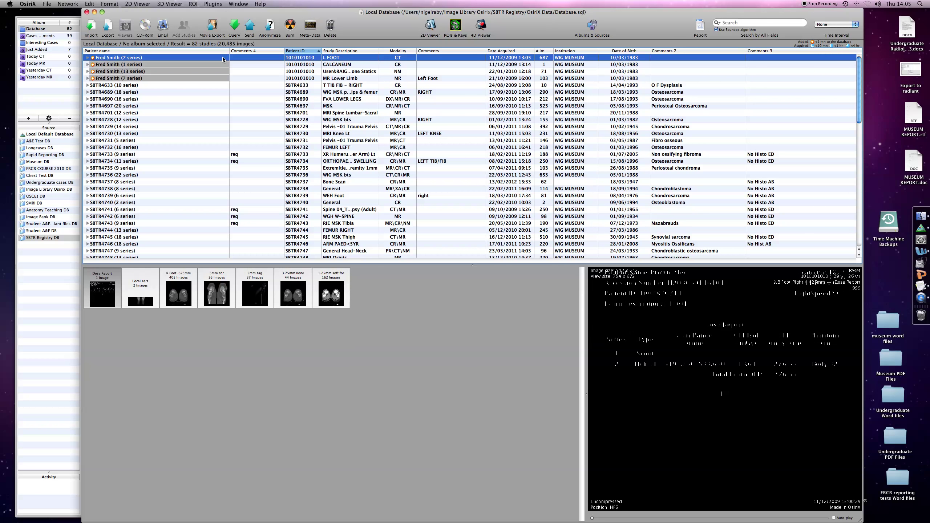
Anonymize the four studies with patient ID SBTR5000 and patient name STBR5000
shift+click(225, 78)
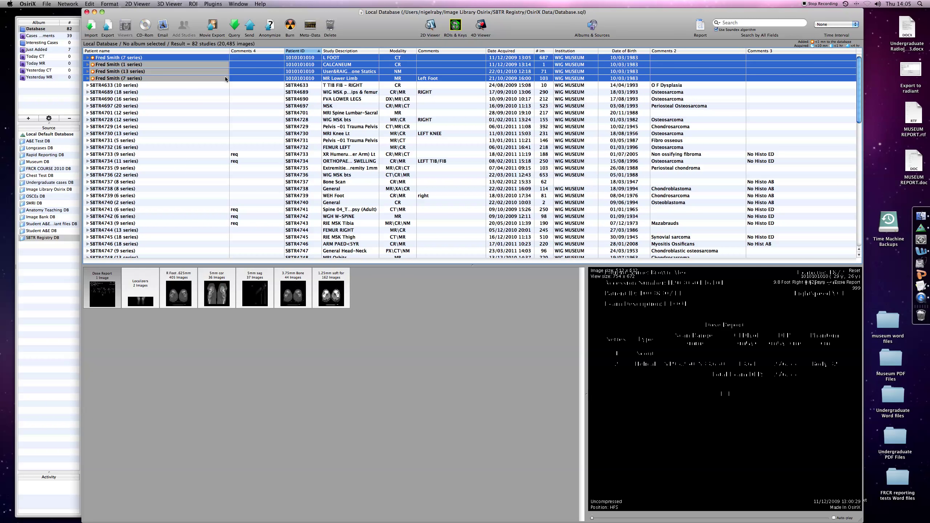
click(269, 26)
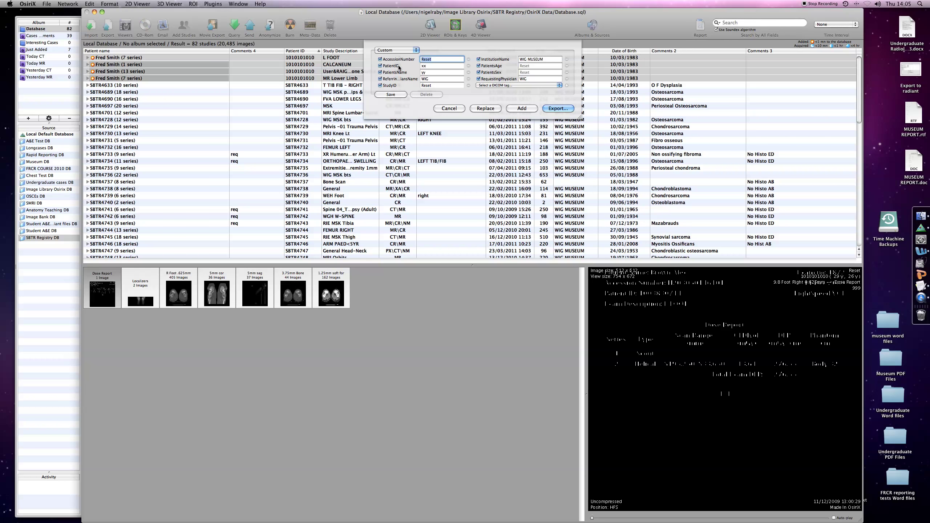
double_click(422, 66)
text(SBTR5000)
double_click(421, 73)
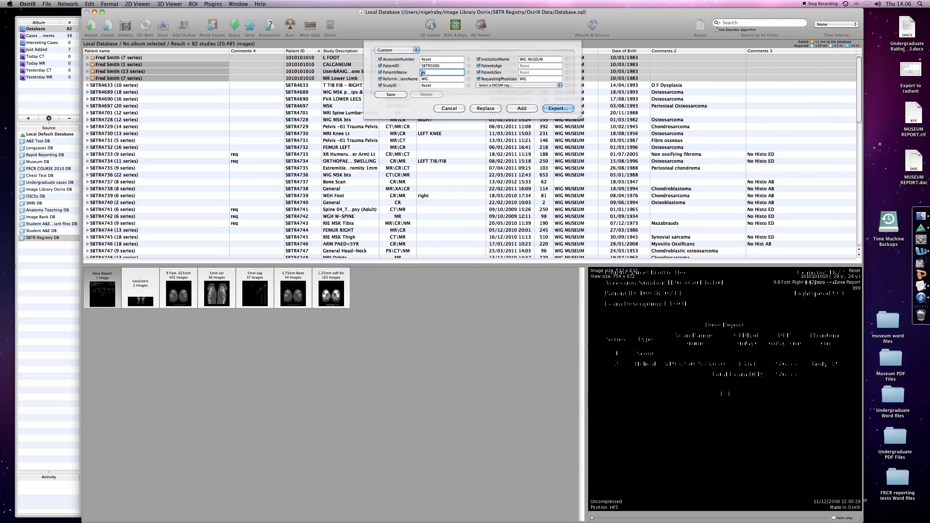
text(STBR5000)
click(484, 108)
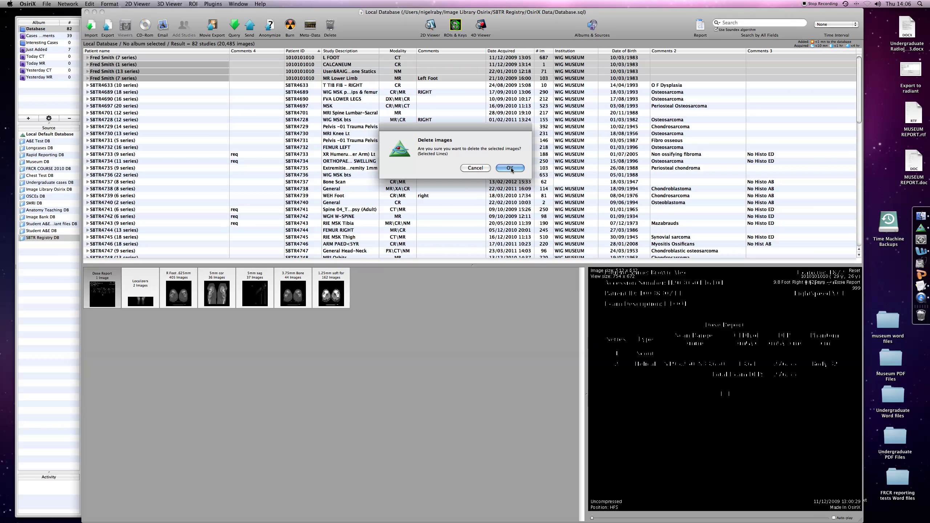
Delete the original named studies and preview the anonymized MR Lower Limb study
click(510, 168)
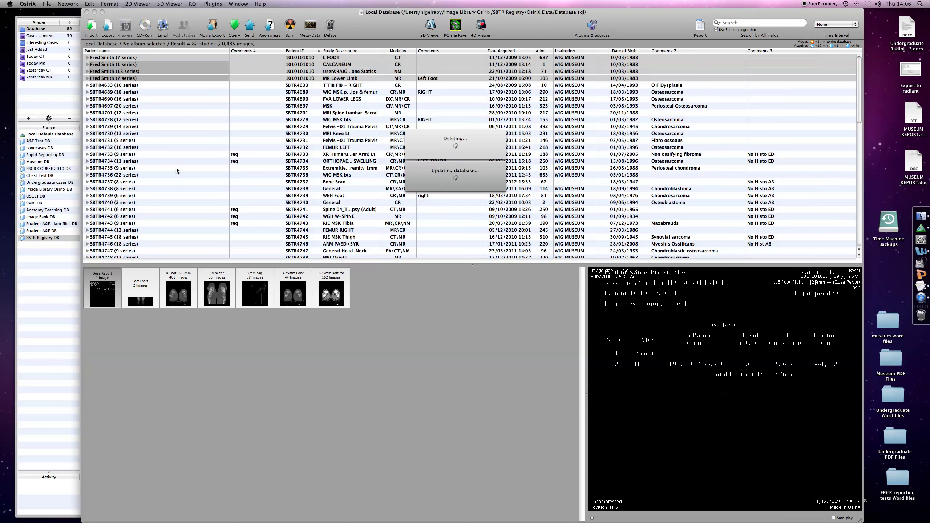
scroll(179, 169, down, 10)
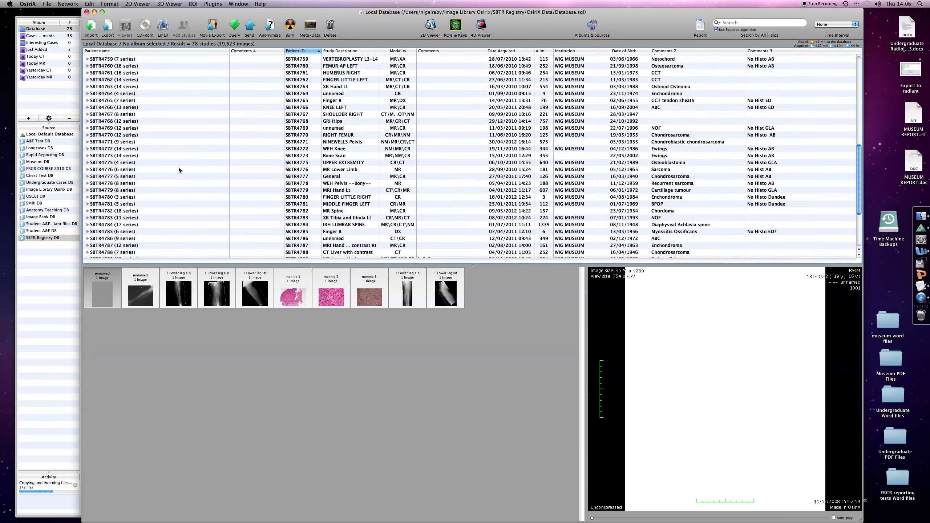
scroll(179, 169, down, 5)
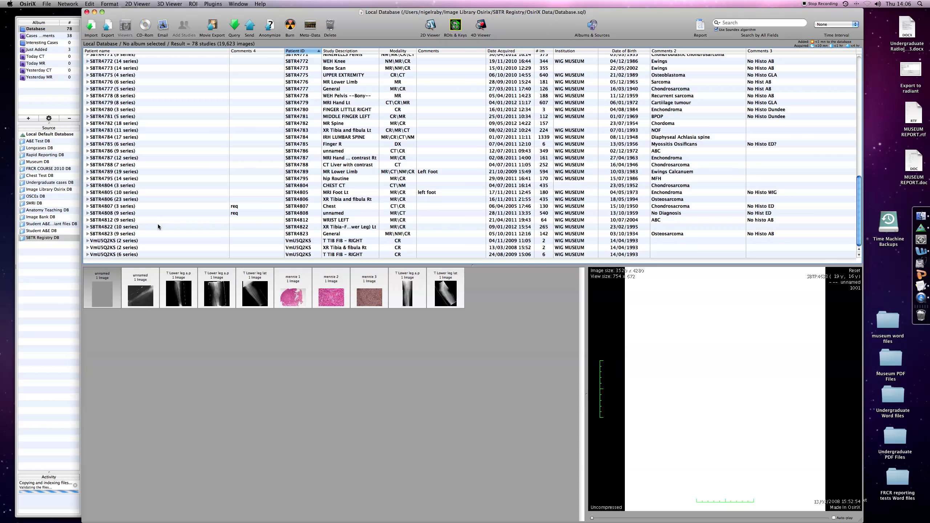
scroll(181, 196, down, 2)
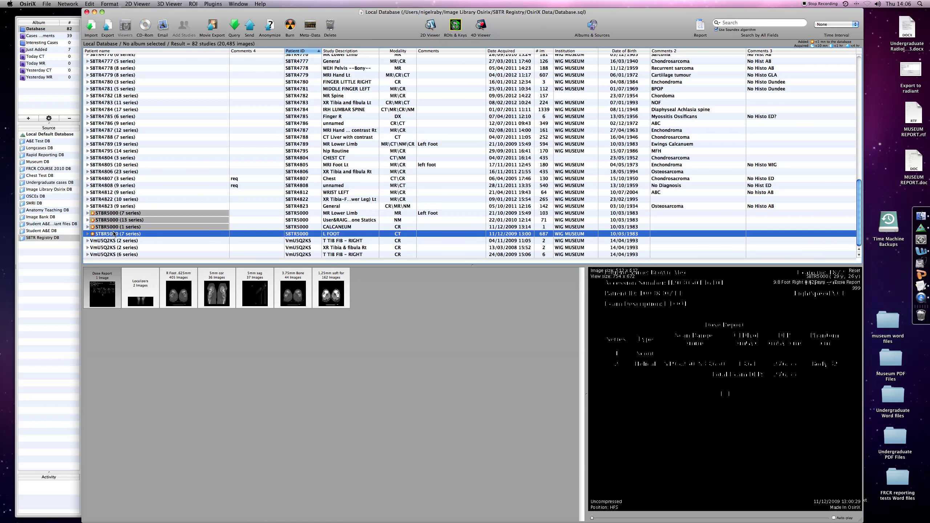
click(143, 215)
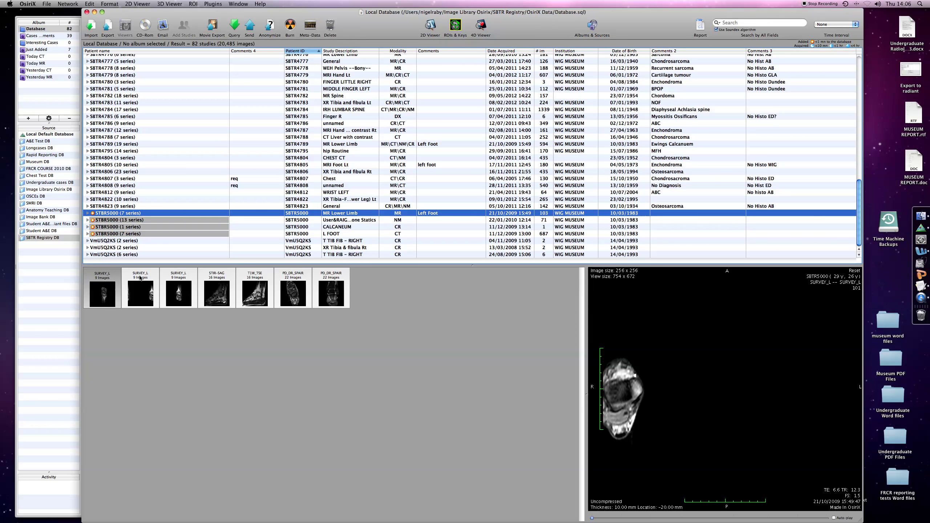
Select the first through third SURVEY_L series of the MR Lower Limb study
click(105, 278)
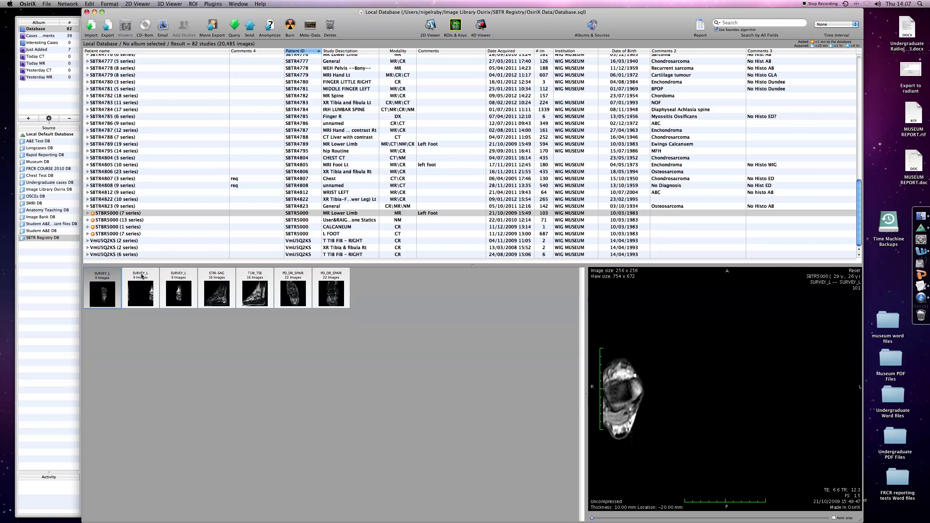
click(166, 277)
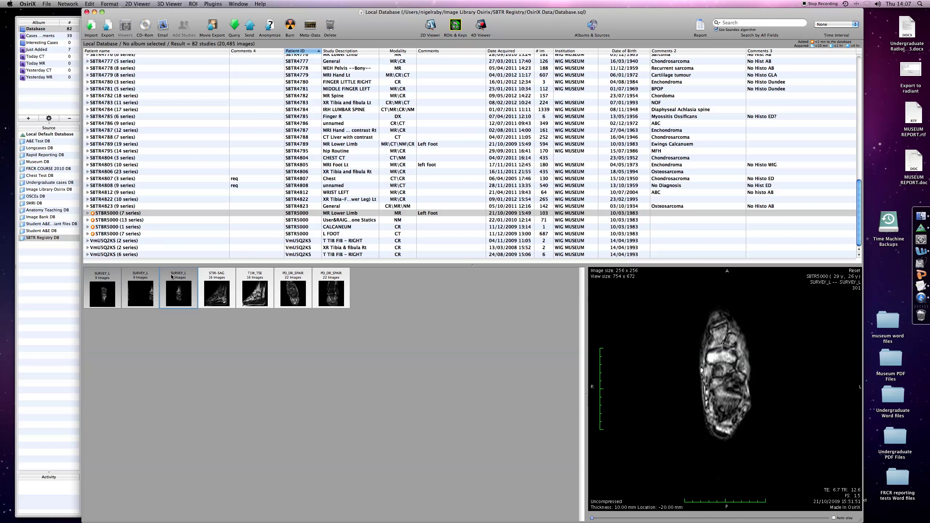
Delete the three selected SURVEY_L series and expand the 13-series study
right_click(170, 277)
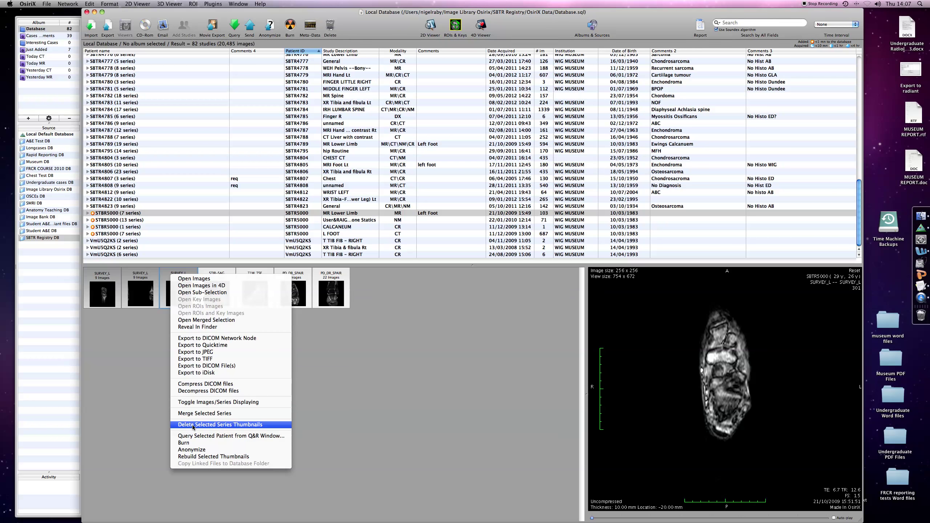
click(258, 425)
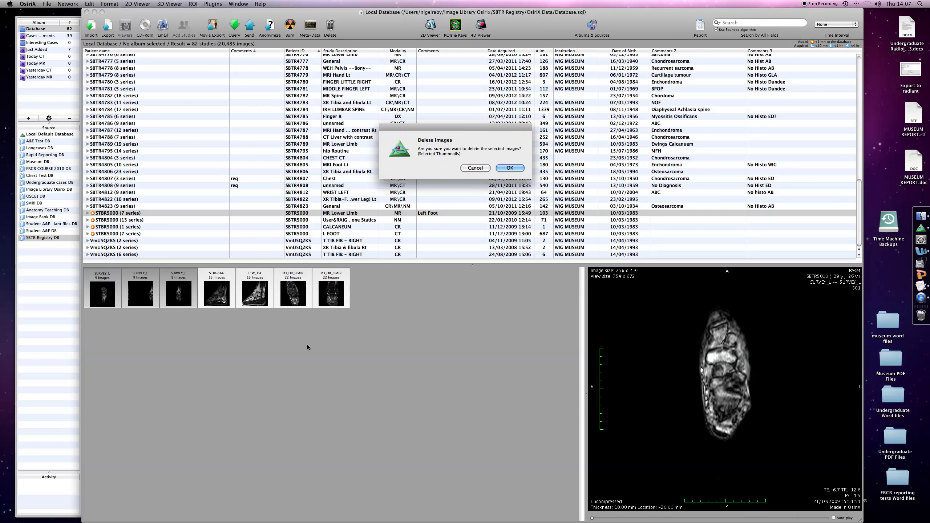
click(510, 168)
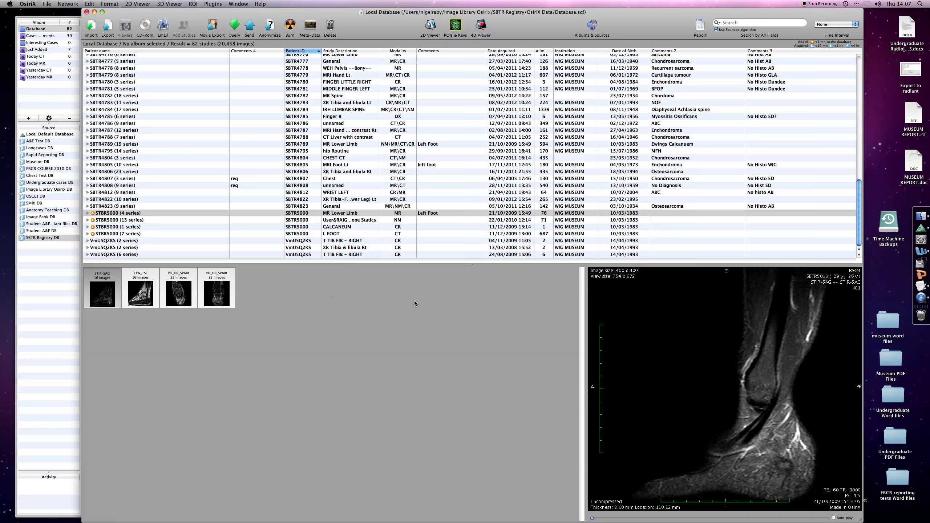
click(88, 220)
Collapse the 4-series MR study and show the 13-series NM study's series
scroll(170, 235, down, 4)
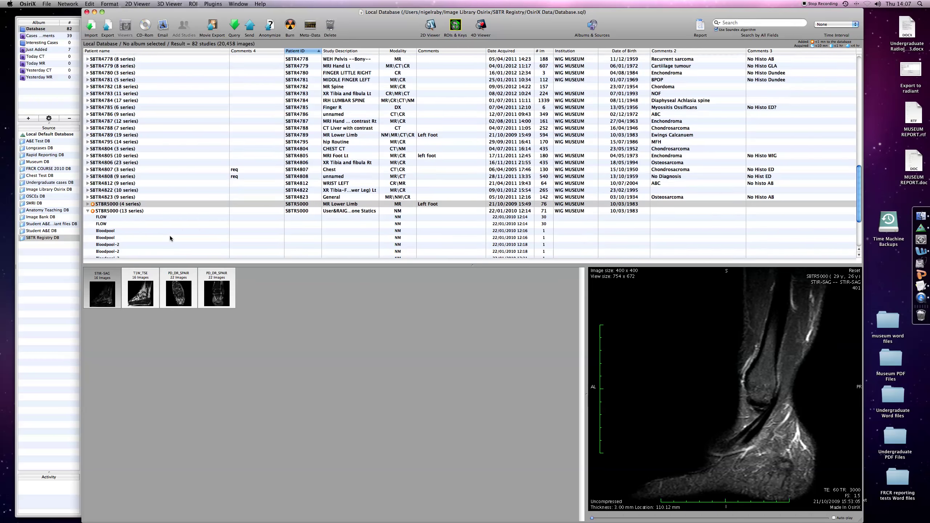
scroll(170, 236, down, 2)
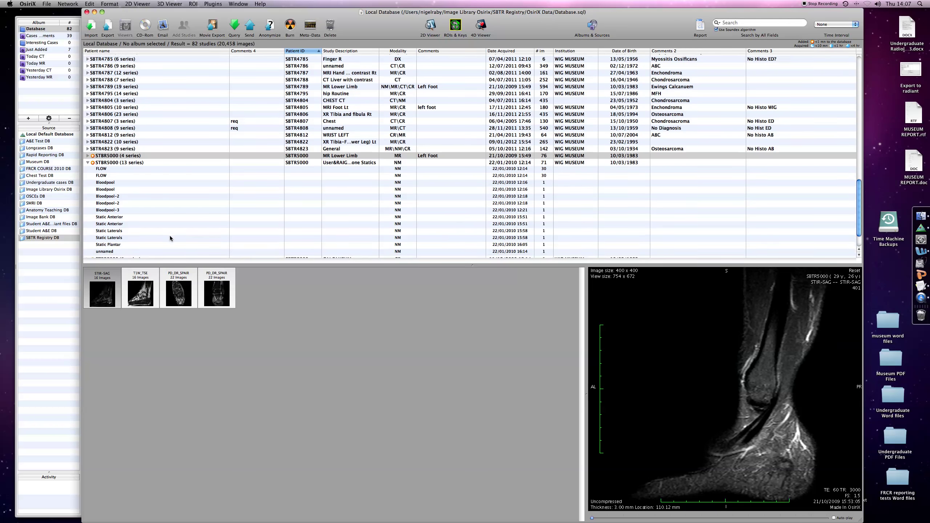
click(88, 154)
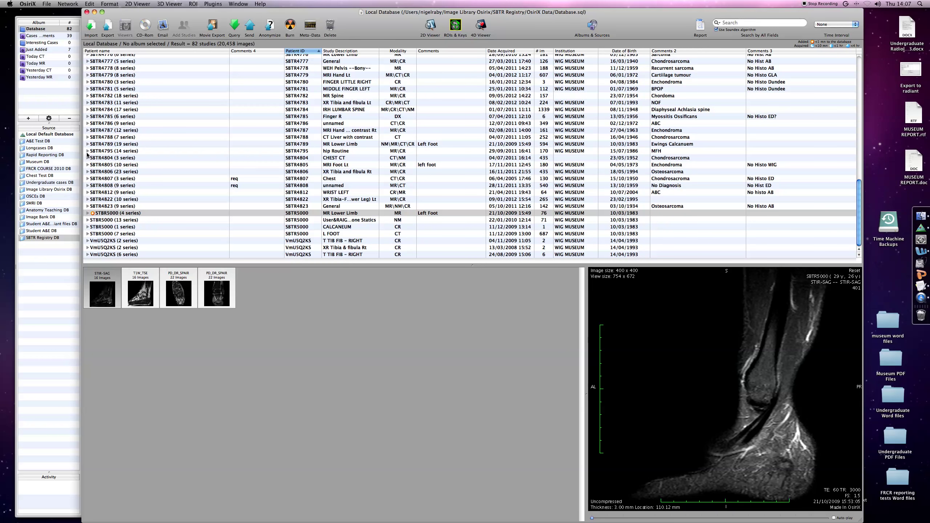
click(88, 214)
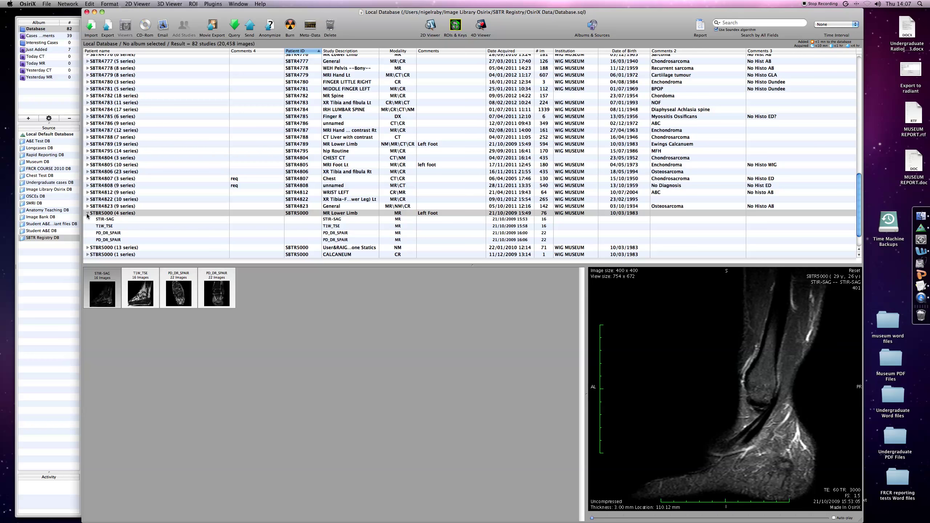
click(87, 213)
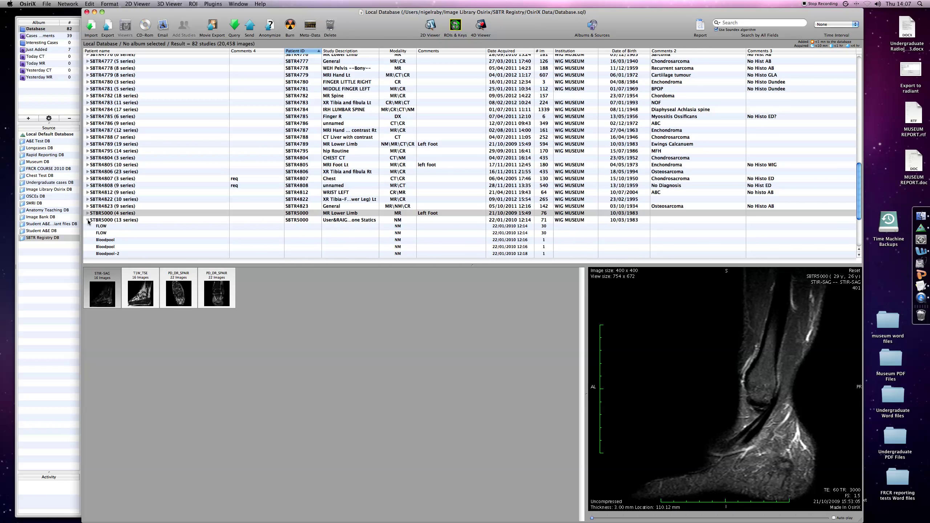
click(94, 220)
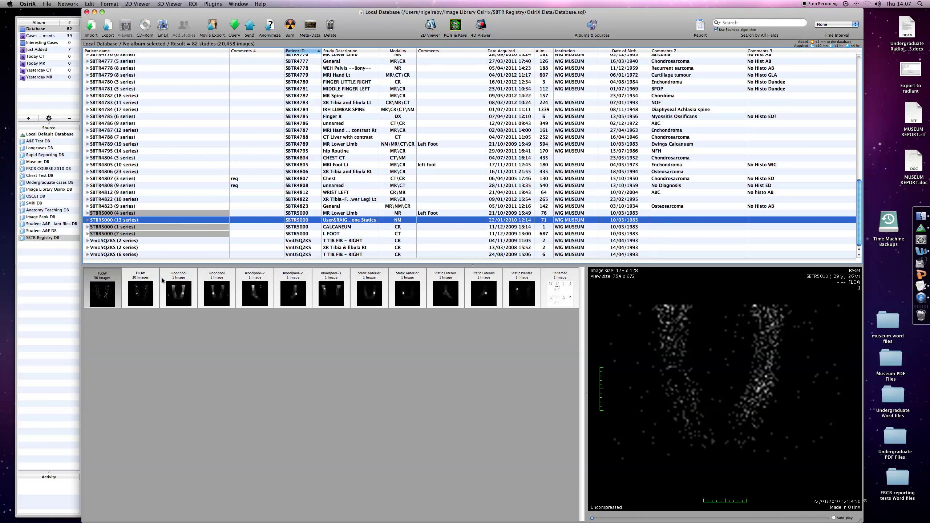
Delete both FLOW series from the NM study, then preview the L FOOT CT study
click(100, 279)
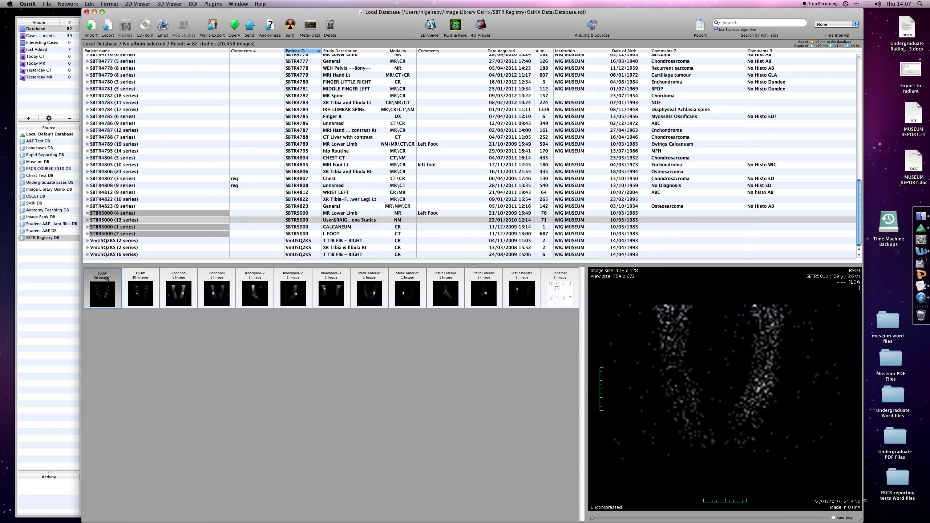
click(137, 278)
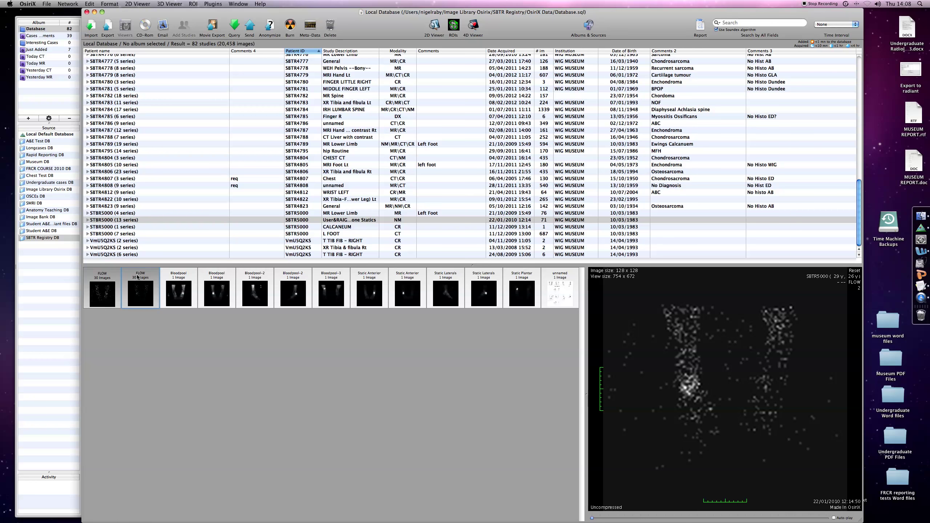
right_click(138, 277)
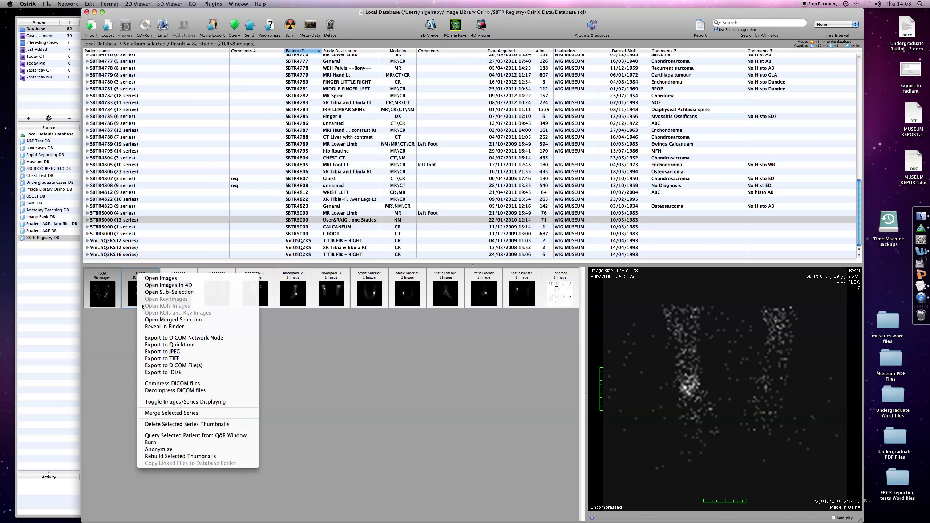
click(189, 425)
click(510, 168)
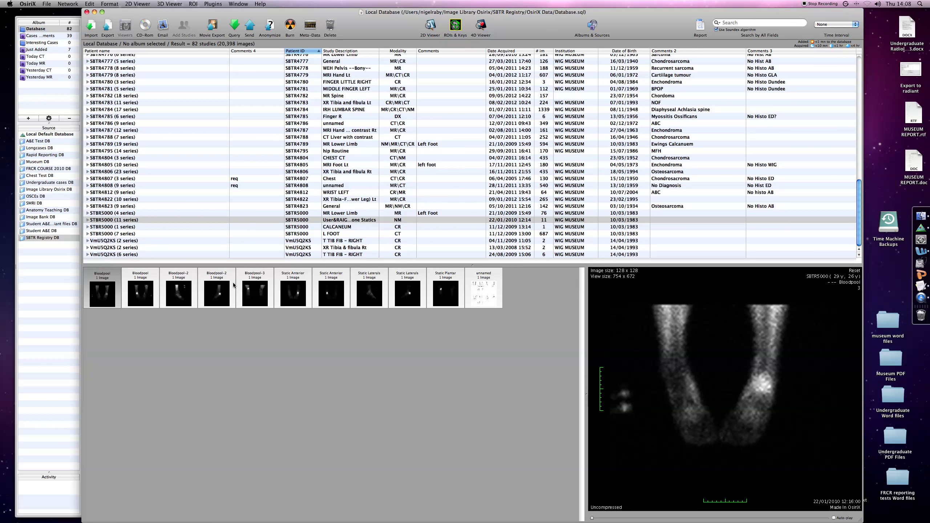
click(97, 228)
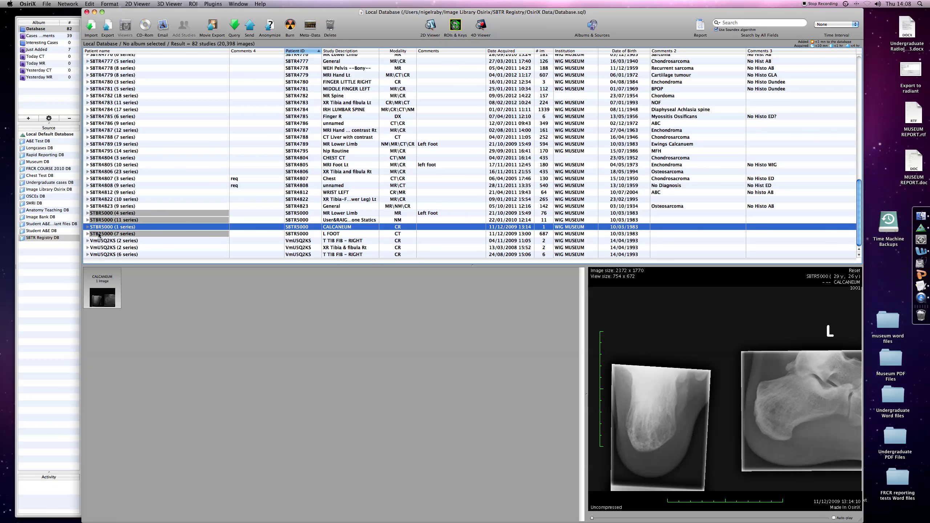
click(98, 234)
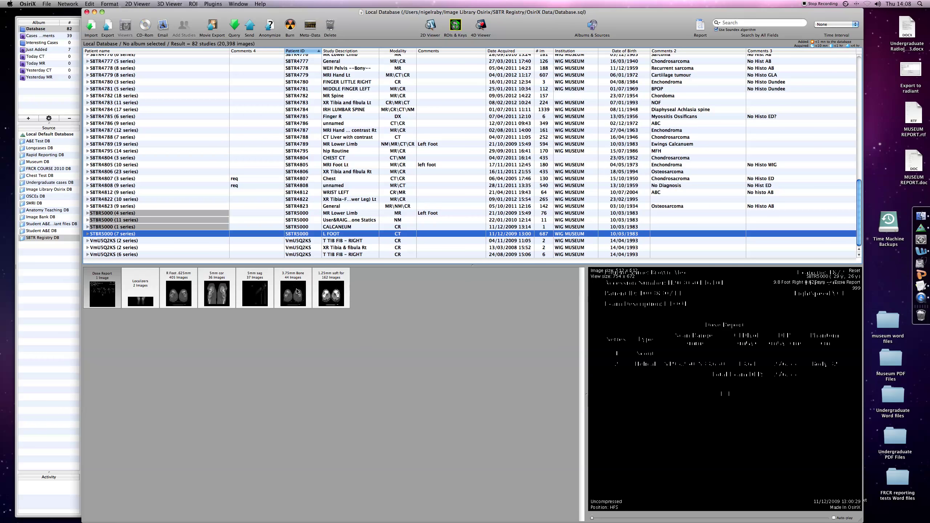
Delete the Dose Report, Localizers and 1.25mm soft for 3D series from L FOOT
click(88, 234)
scroll(165, 245, down, 1)
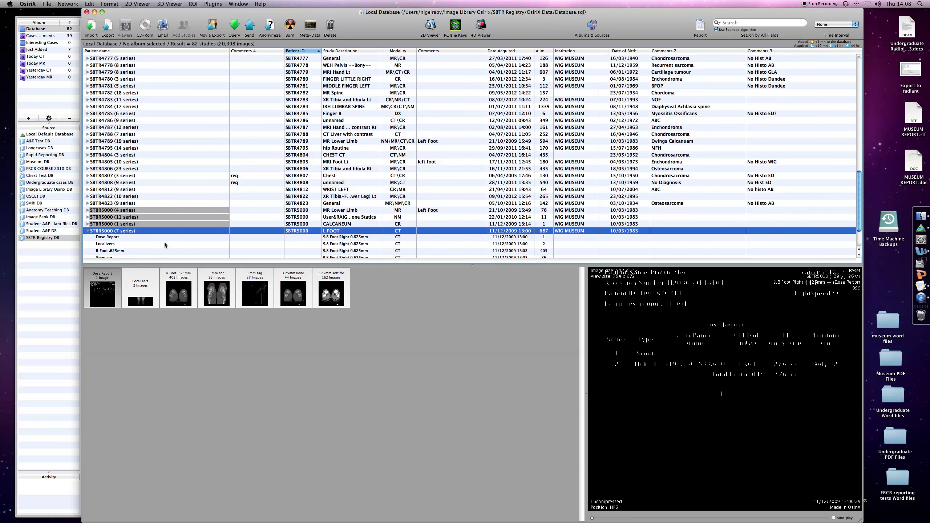
scroll(164, 245, down, 3)
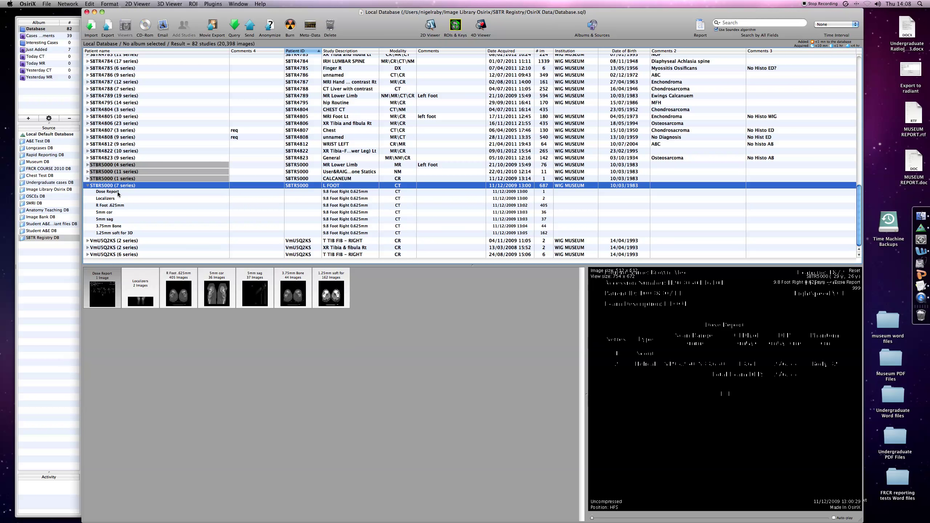
click(119, 191)
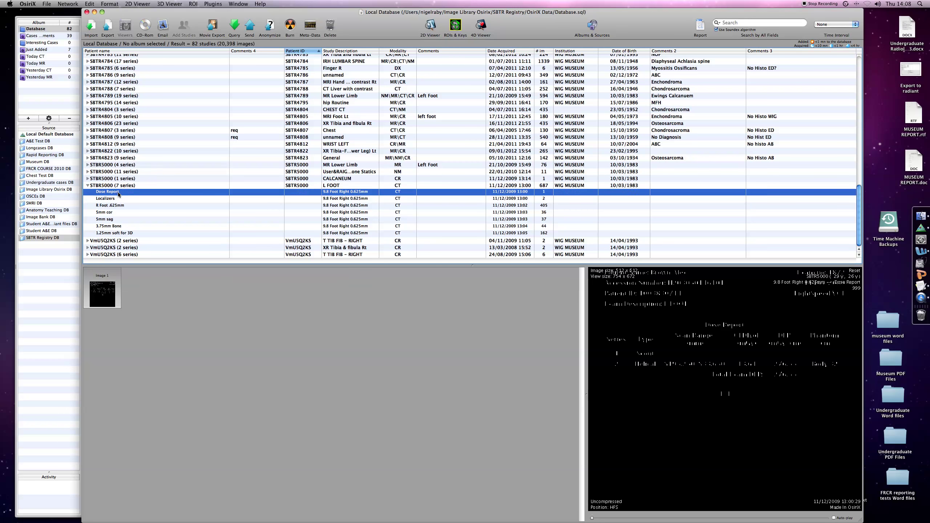
shift+click(119, 199)
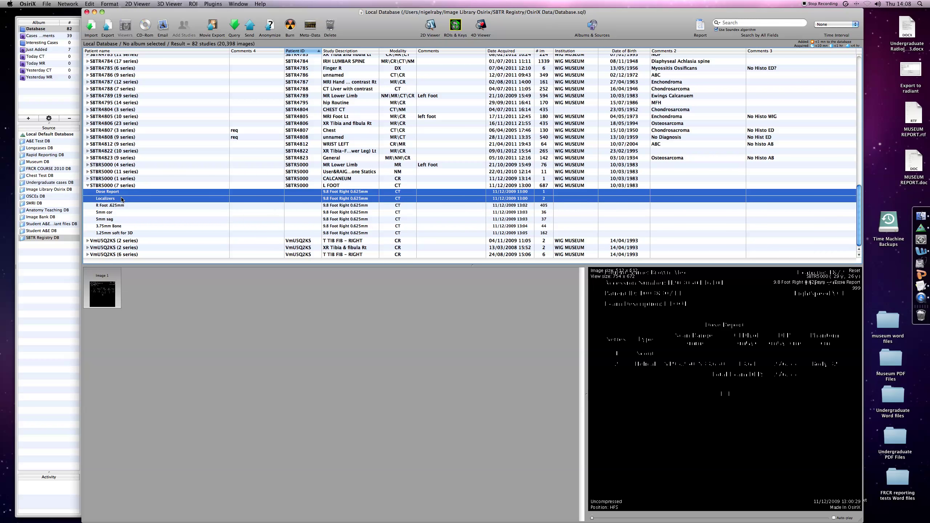
super+click(108, 233)
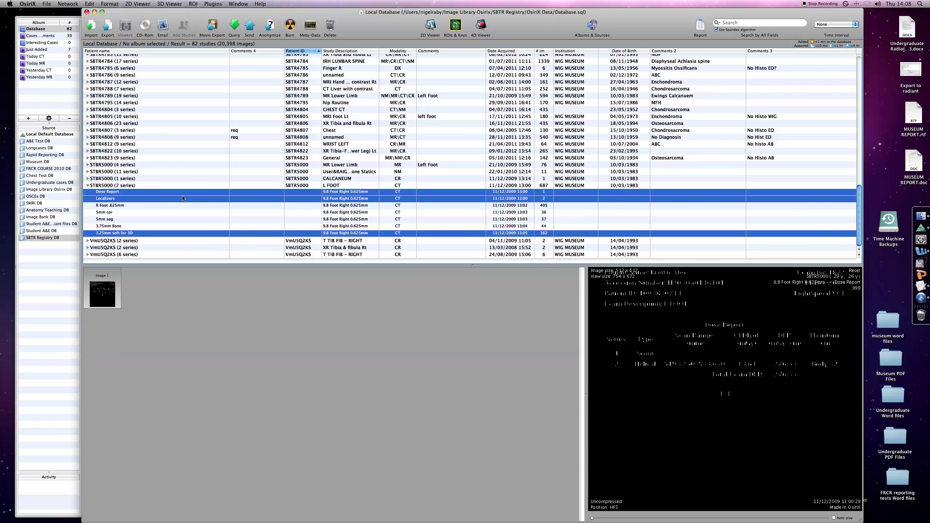
key(Delete)
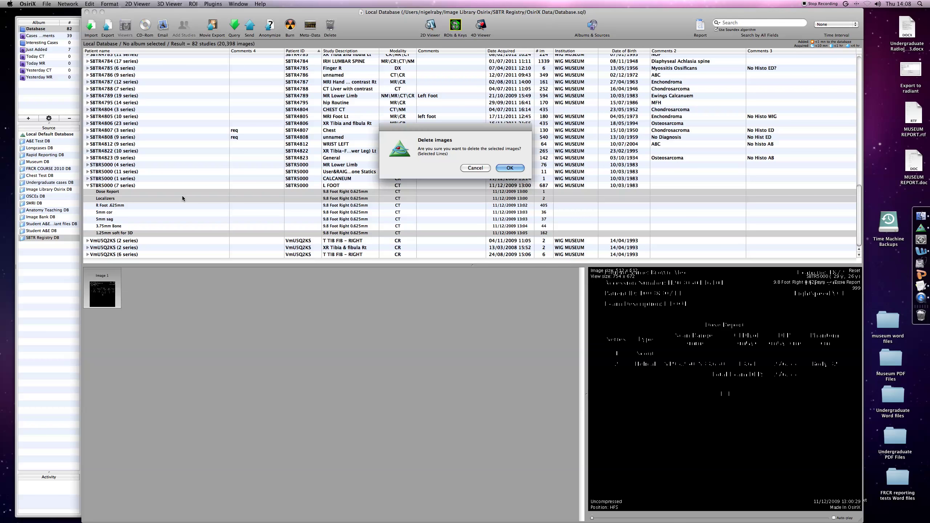
key(Return)
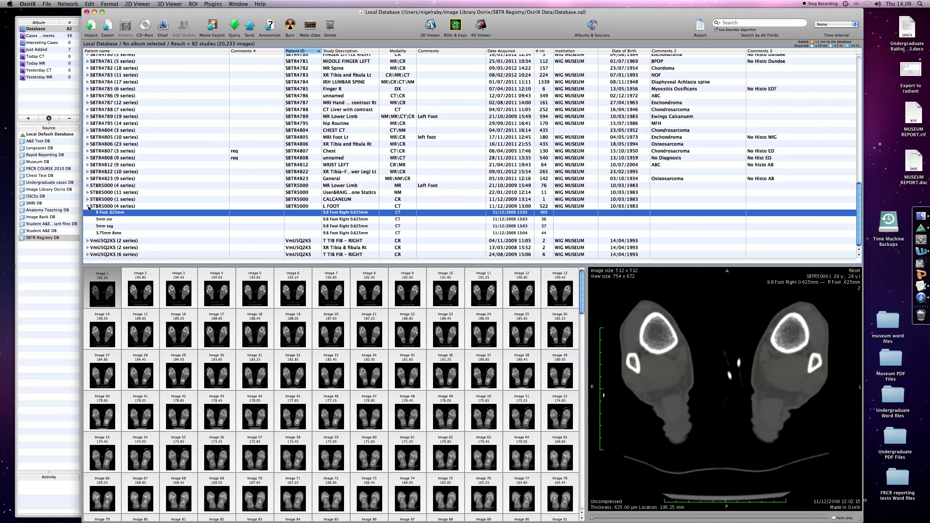
Collapse the L FOOT series list and select all four STBR5000 study rows
click(88, 207)
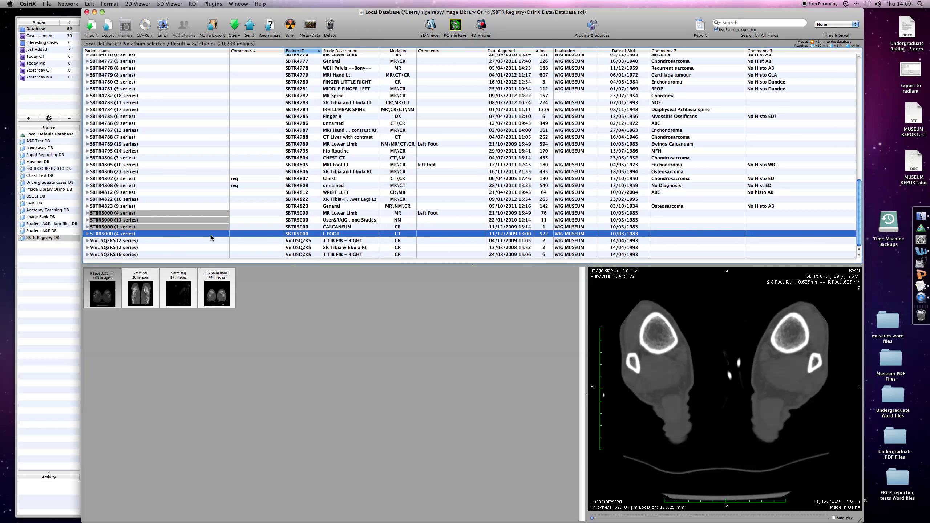
shift+click(204, 213)
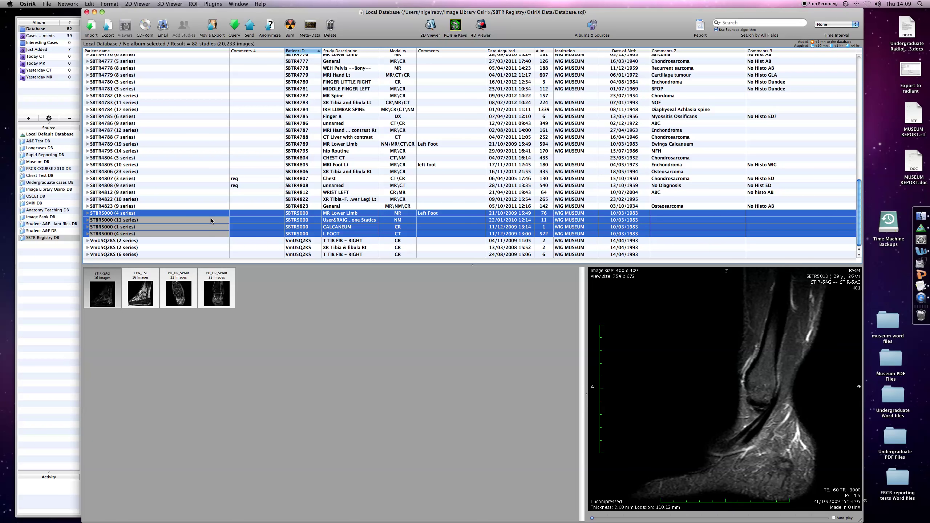
Merge the four selected STBR5000 studies with Merge Selected Studies and confirm the merge
right_click(206, 220)
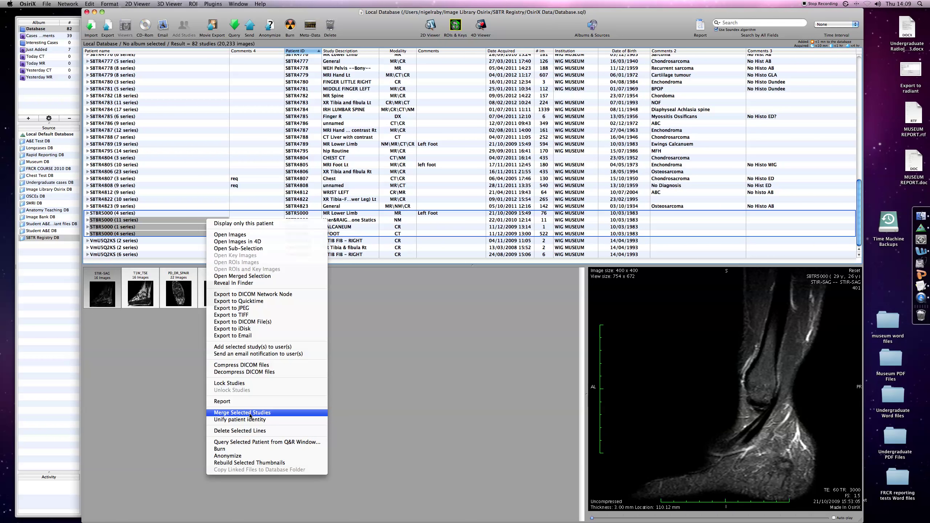
click(281, 413)
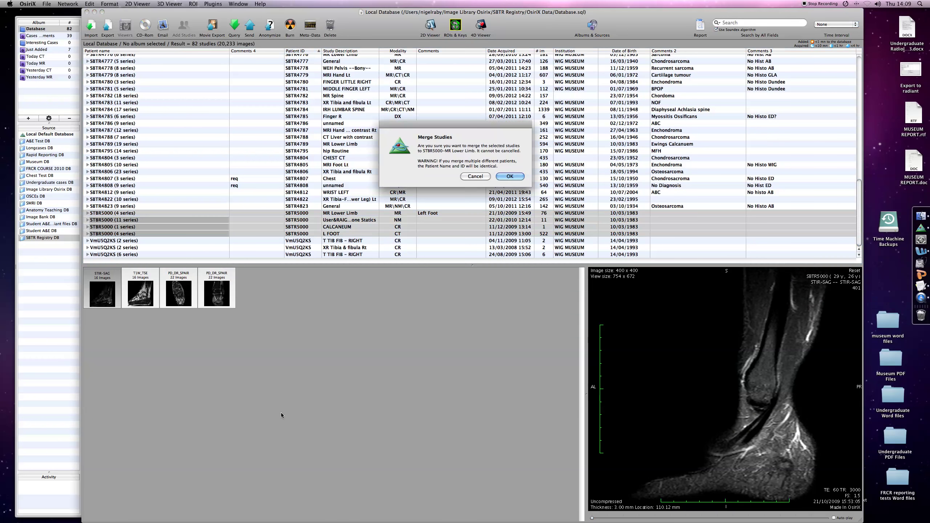
click(509, 177)
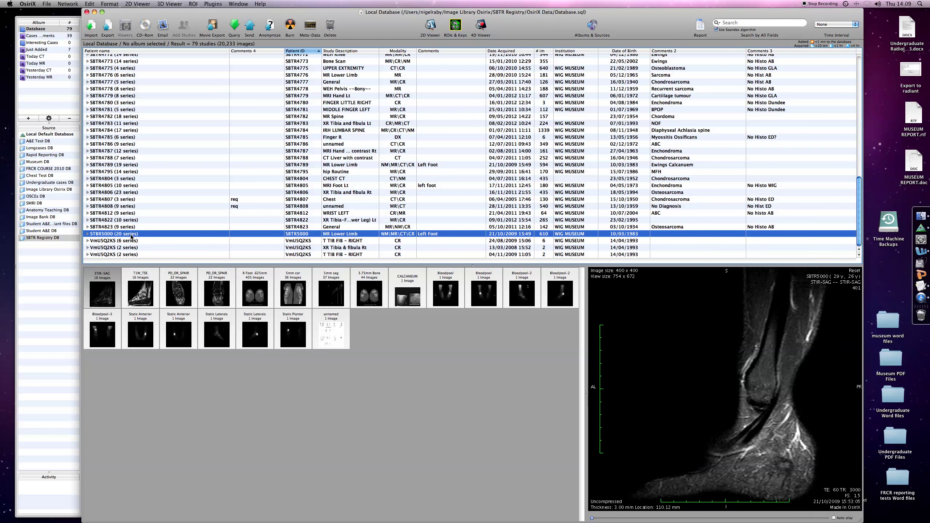
Open the merged STBR5000 (20 series) study and display the CALCANEUM radiograph
double_click(153, 234)
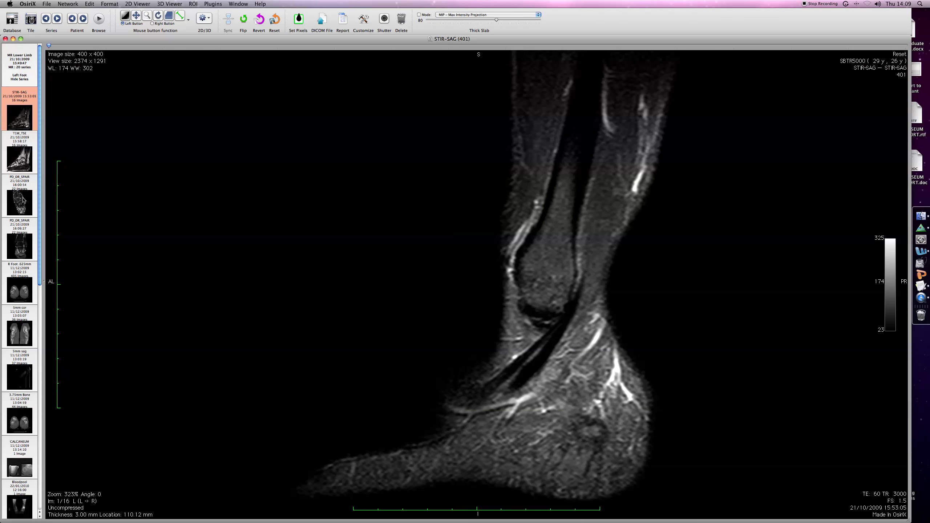
scroll(18, 189, down, 3)
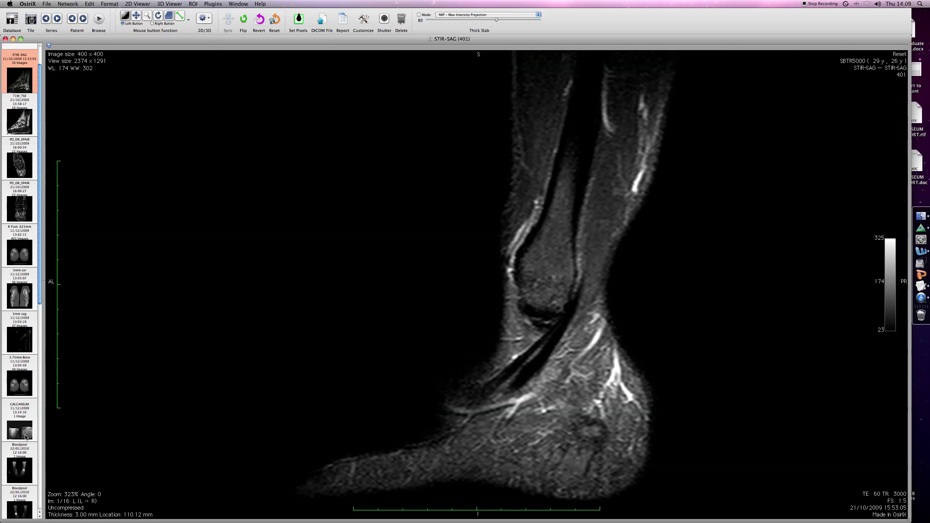
scroll(25, 385, down, 8)
scroll(27, 447, down, 4)
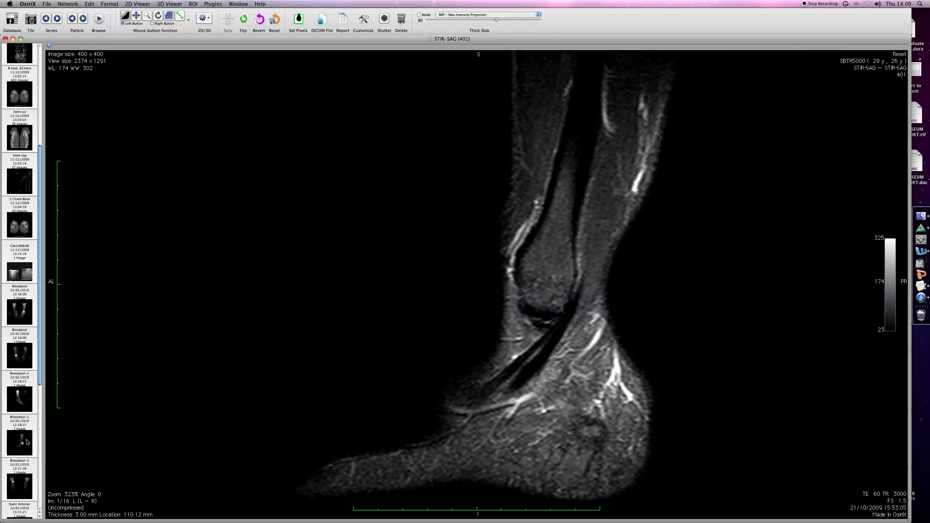
click(28, 256)
key(F12)
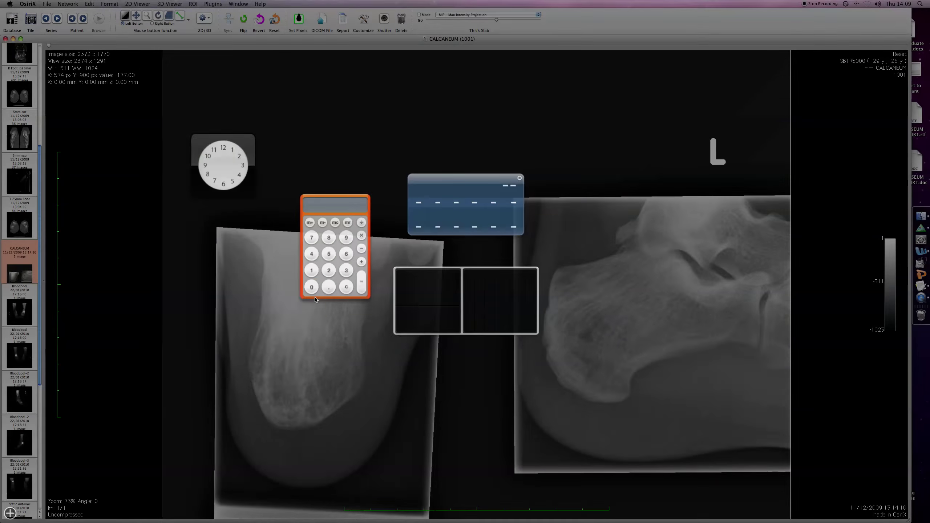
key(F12)
Bring the R Foot .625mm CT into the viewer, scroll its slices, then close it
scroll(304, 292, down, 3)
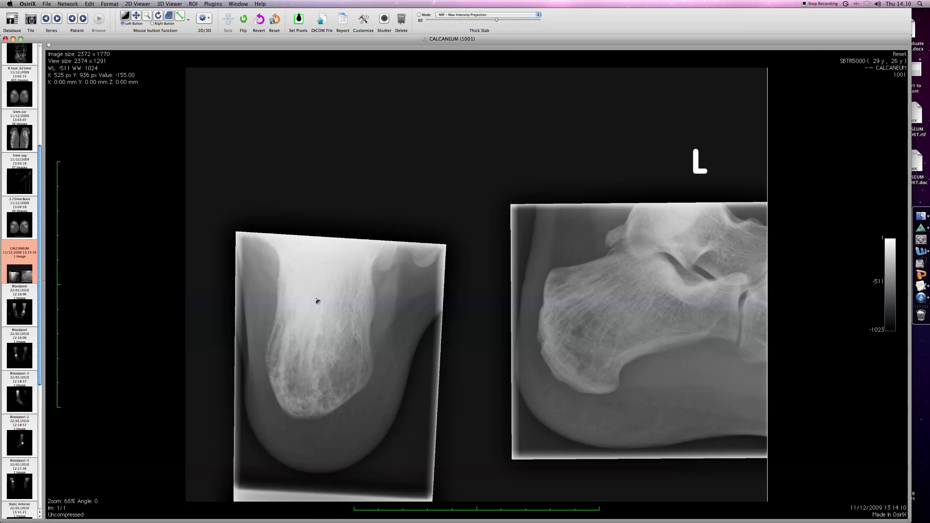
scroll(38, 84, up, 1)
drag(38, 83, 573, 261)
scroll(573, 261, down, 15)
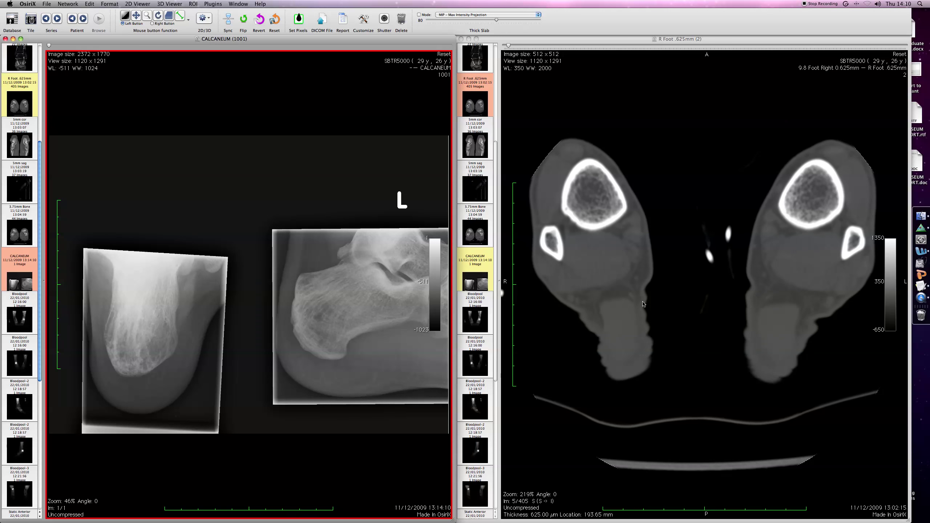
scroll(644, 305, down, 3)
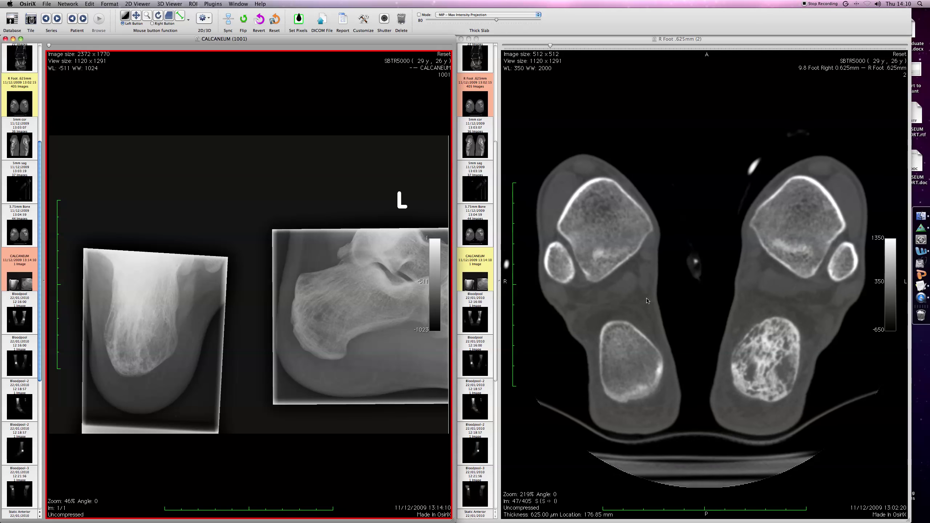
click(461, 38)
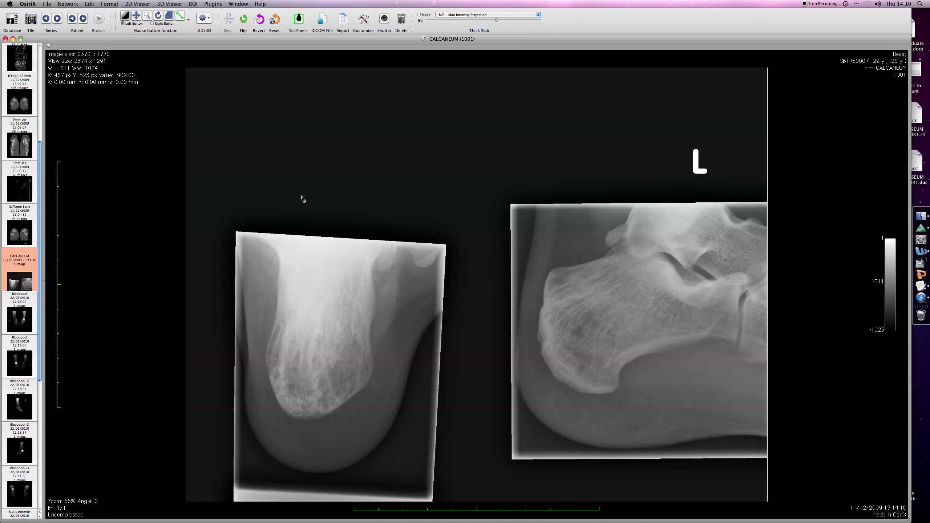
Close the image viewer to return to the Local Database list of 79 studies
click(5, 39)
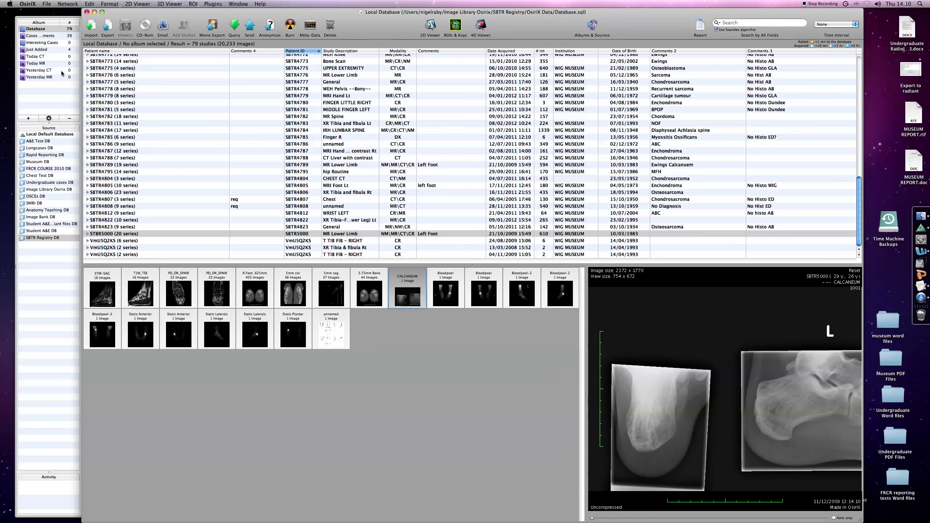